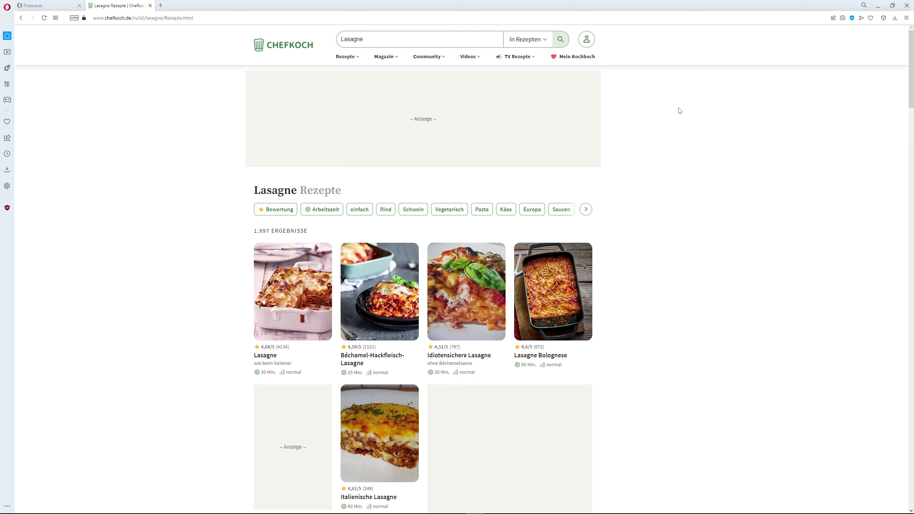
Add the Chefkoch Lasagne recipes page to a new pinboard
click(835, 20)
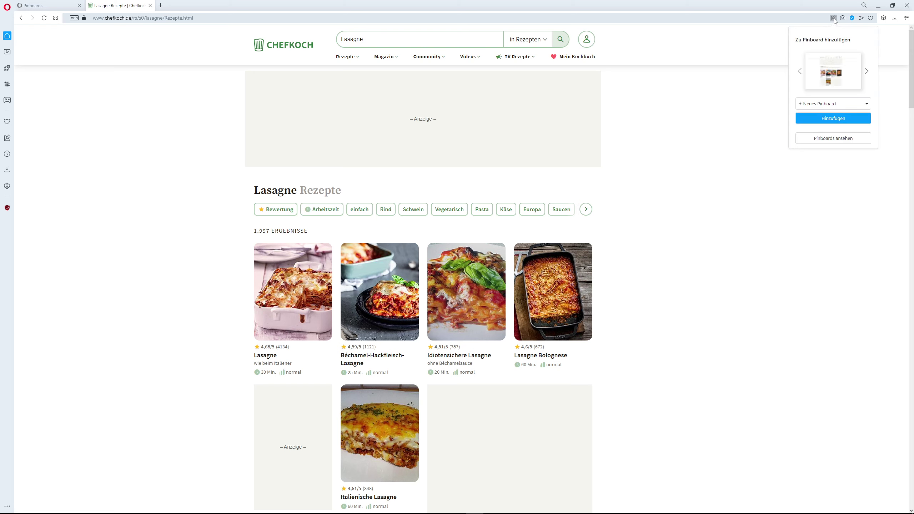
click(867, 103)
click(869, 104)
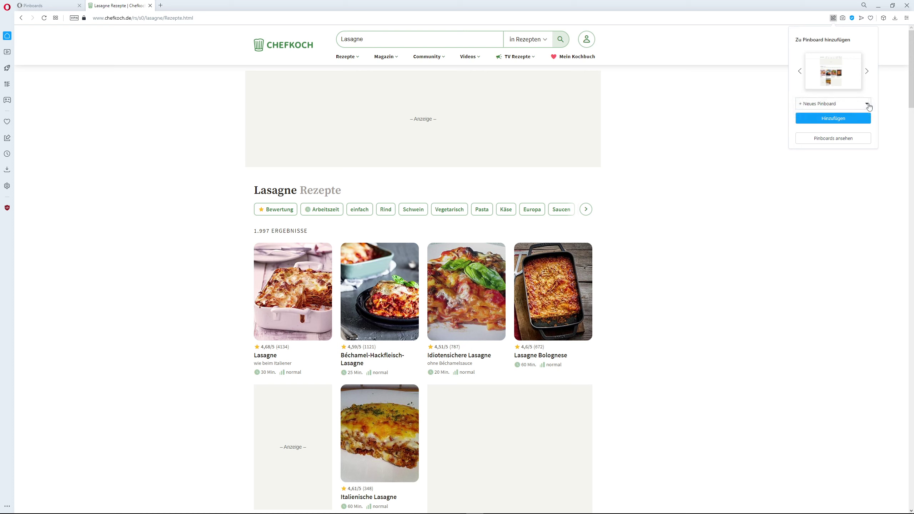
click(847, 122)
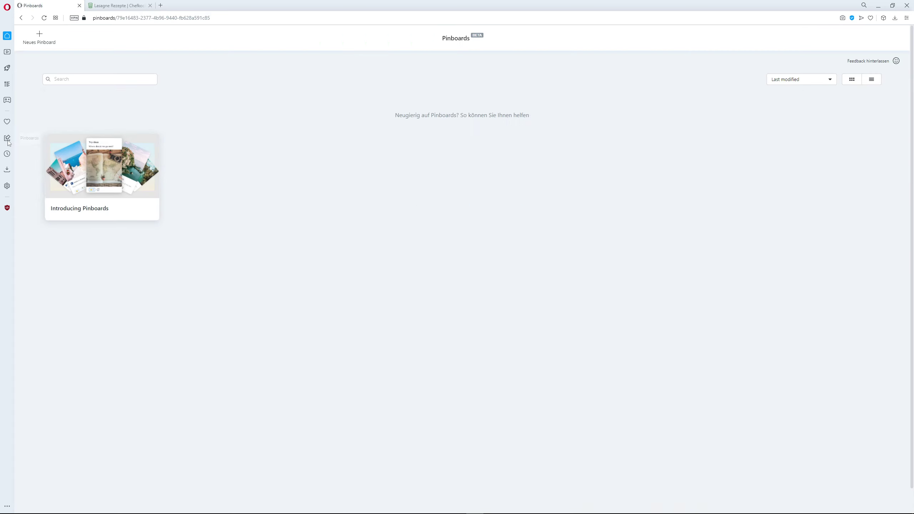
Open Pinboard 1 from the pinboards overview and rename it Lasagne
click(7, 138)
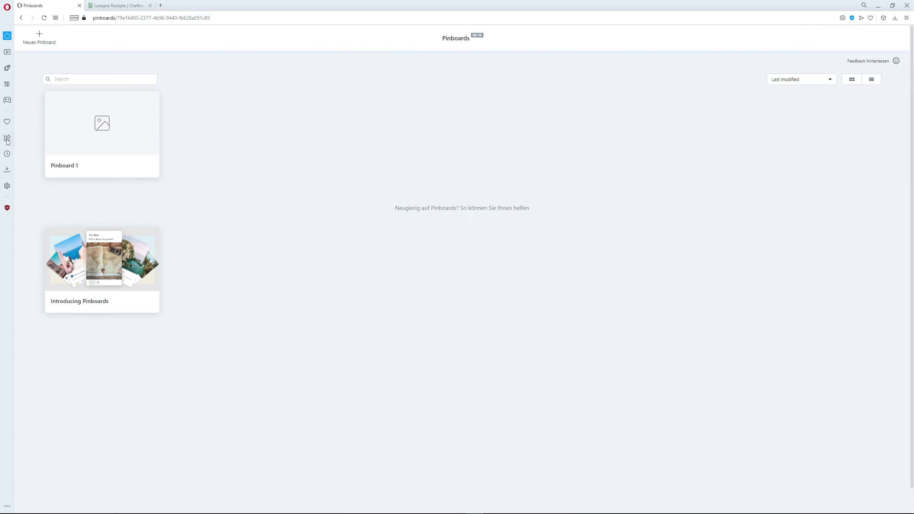
click(144, 123)
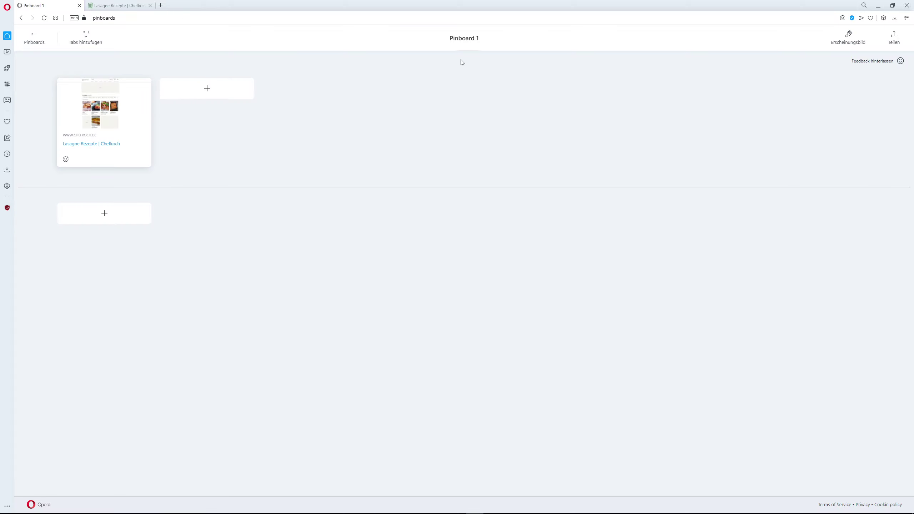
click(464, 38)
drag(479, 38, 445, 36)
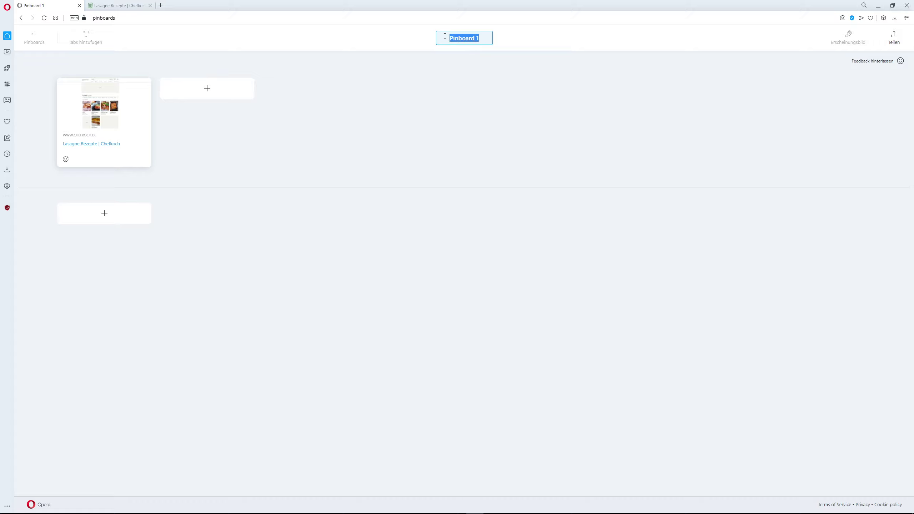
text(Lasagnbe)
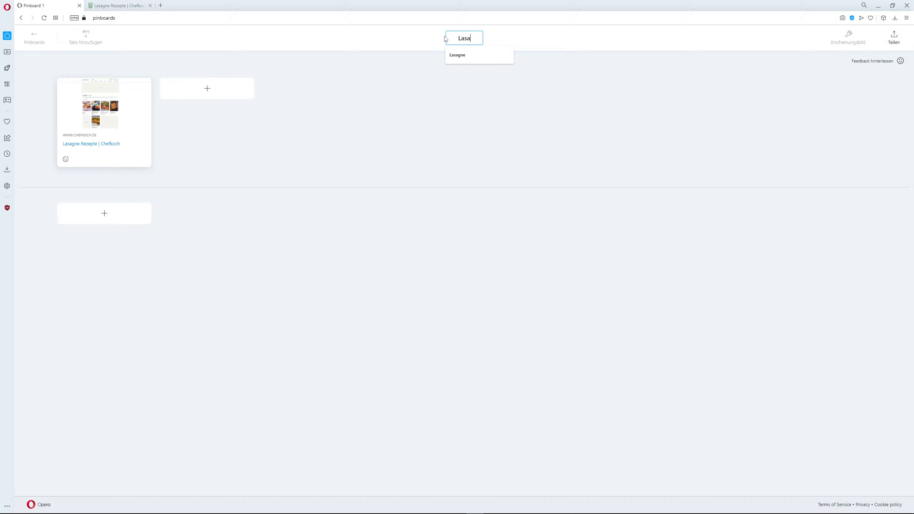
key(BackSpace)
key(BackSpace)
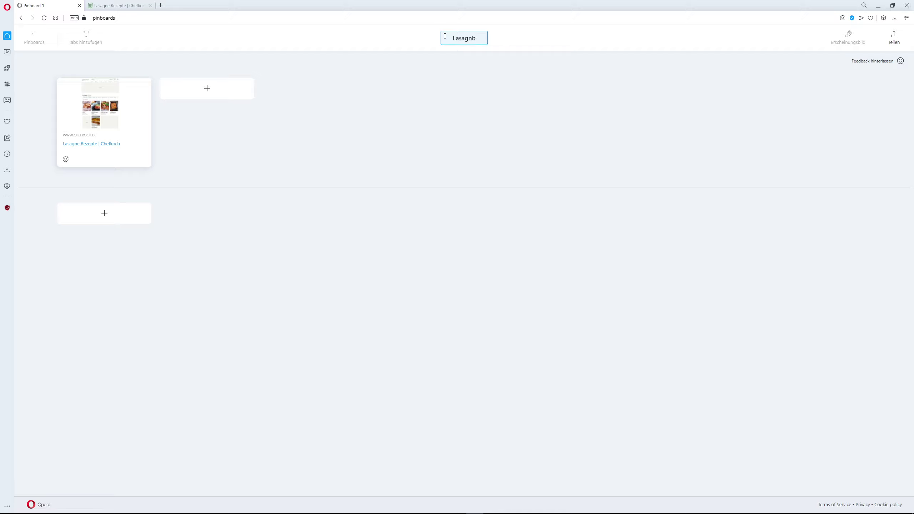
text(e)
click(421, 37)
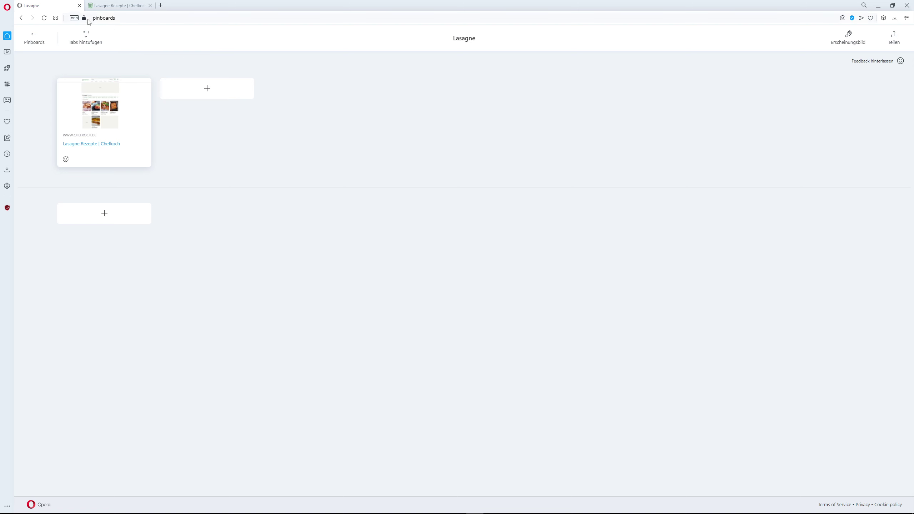
Return to the Chefkoch lasagne results and open the Zucchini-Lasagne recipe
click(107, 8)
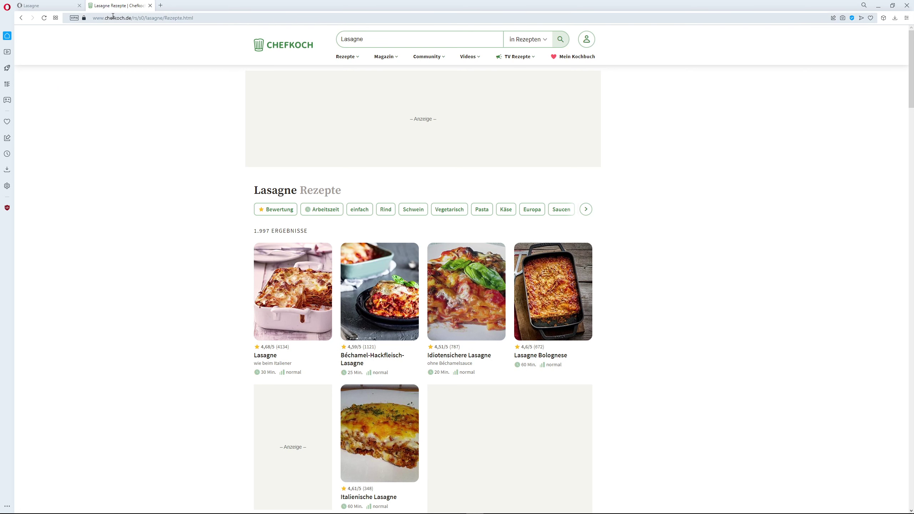
scroll(674, 304, down, 2)
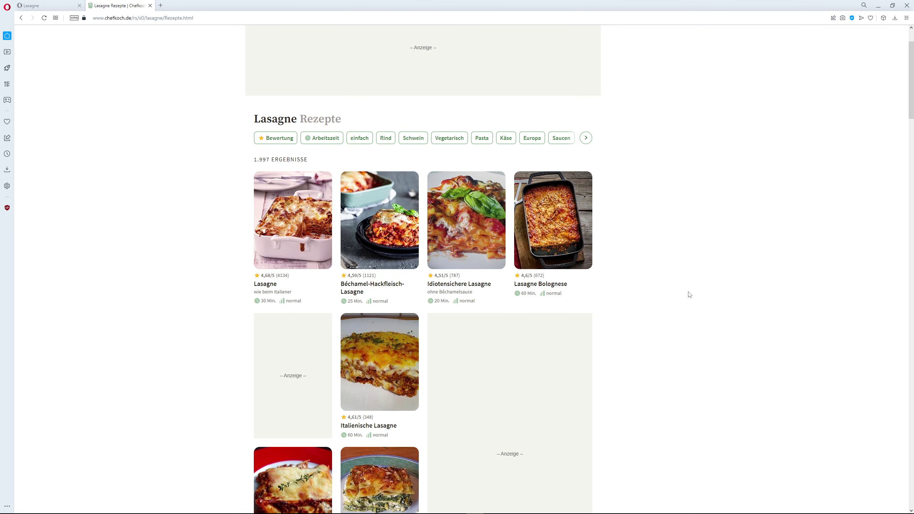
scroll(700, 292, down, 4)
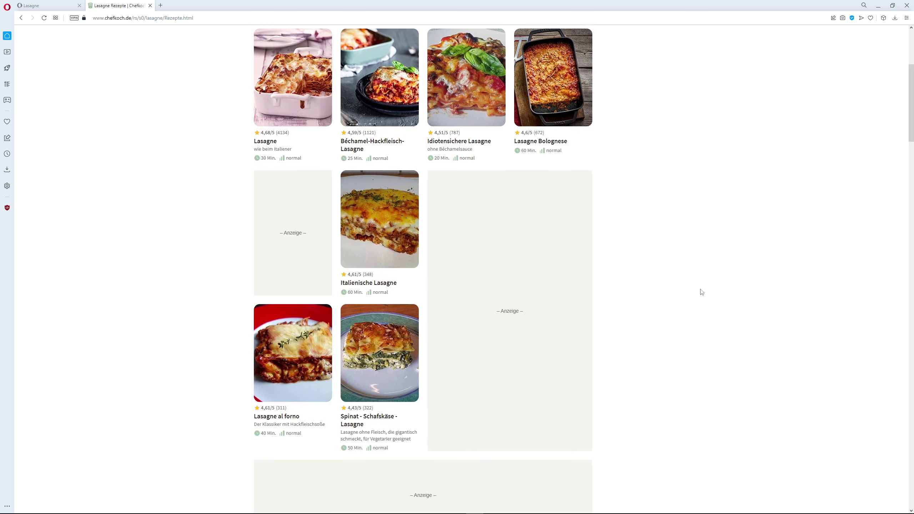
scroll(702, 293, down, 6)
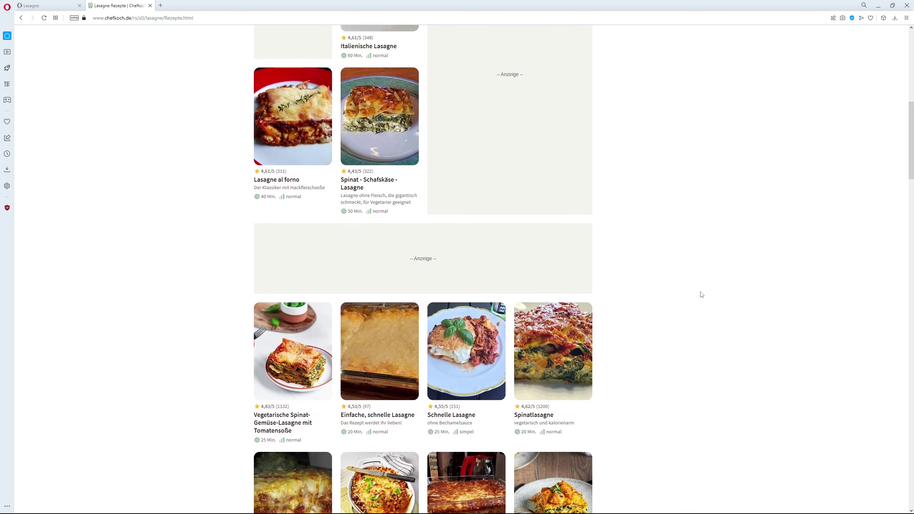
scroll(702, 295, down, 7)
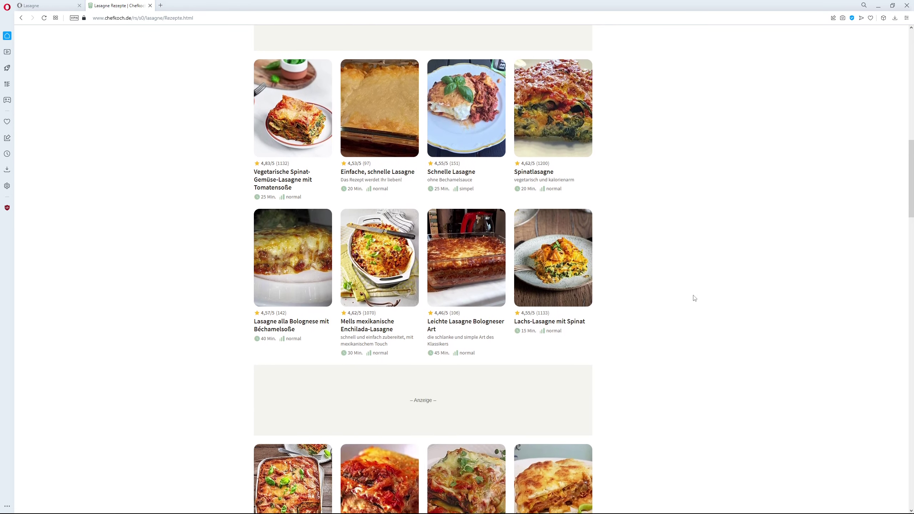
scroll(695, 298, down, 8)
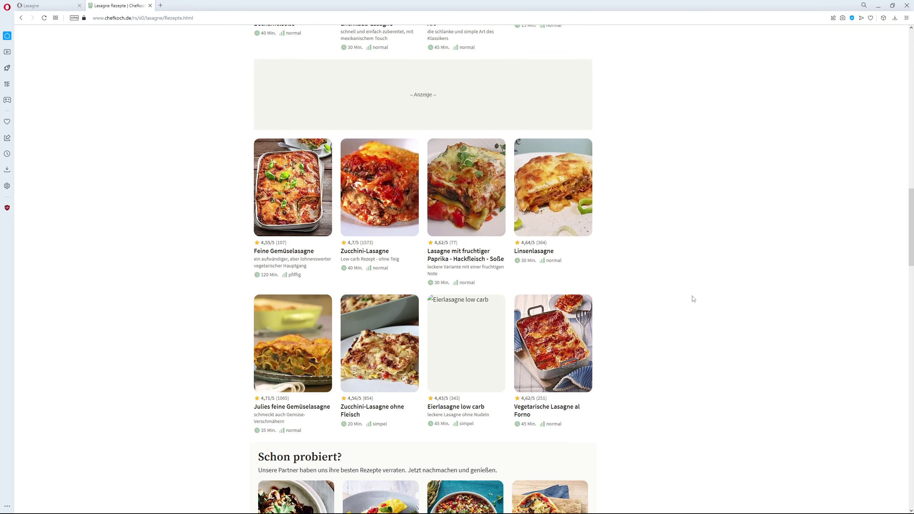
scroll(695, 299, up, 3)
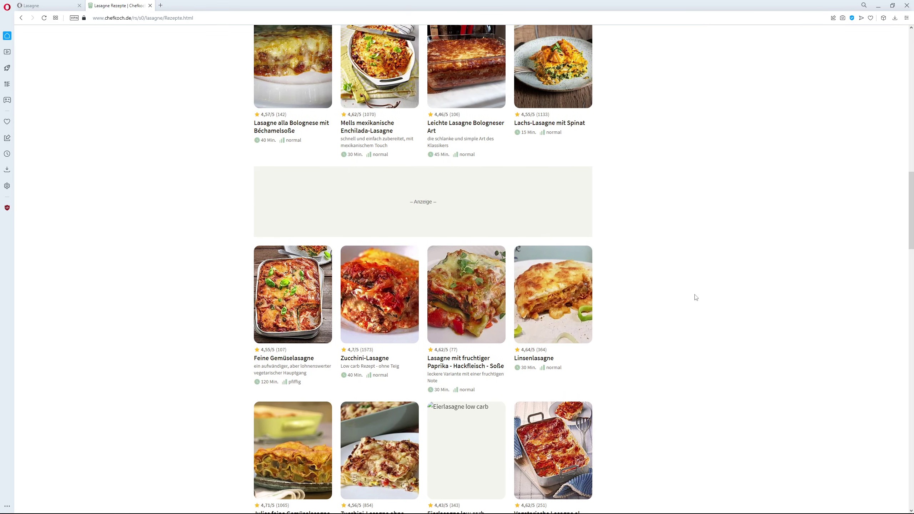
click(372, 299)
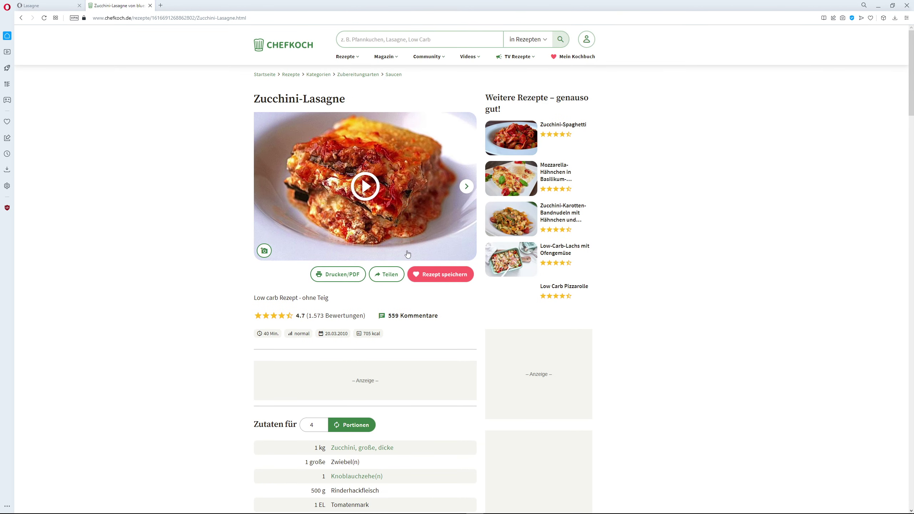
Send the main photo of the Zucchini-Lasagne recipe to the Lasagne pinboard
right_click(412, 203)
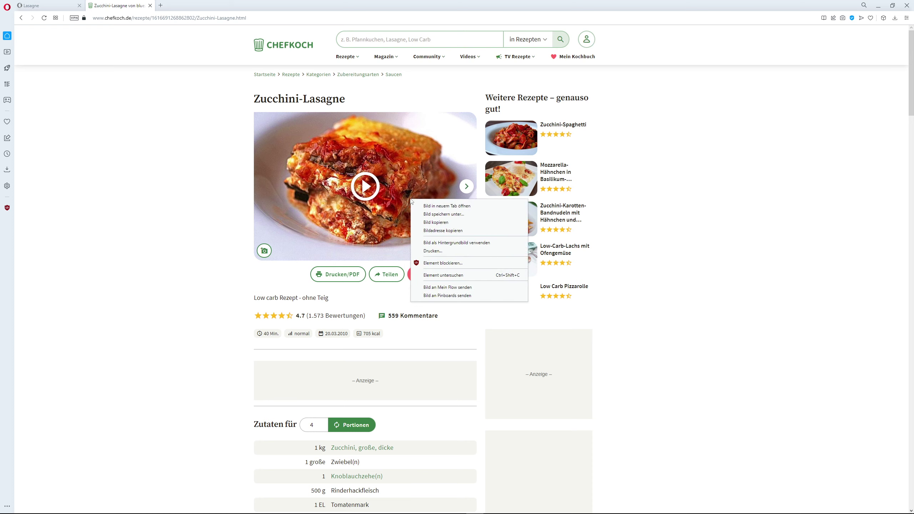
click(469, 296)
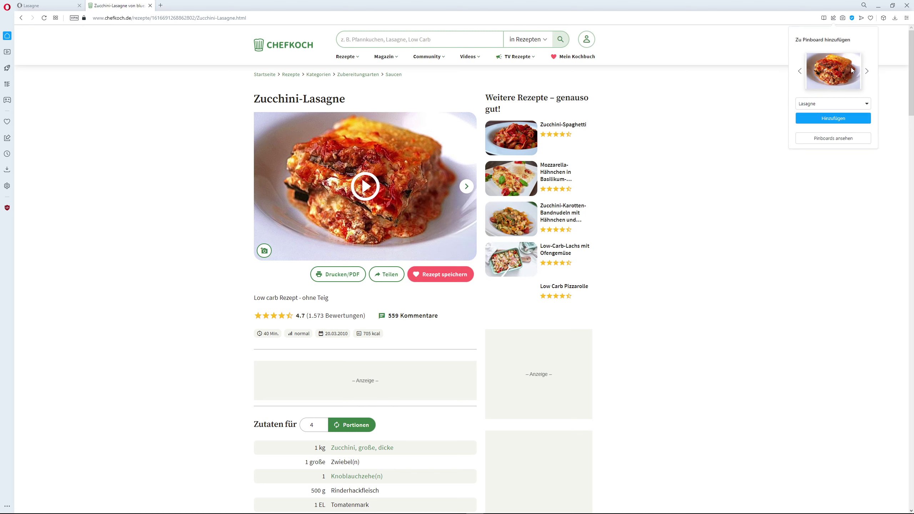
click(866, 105)
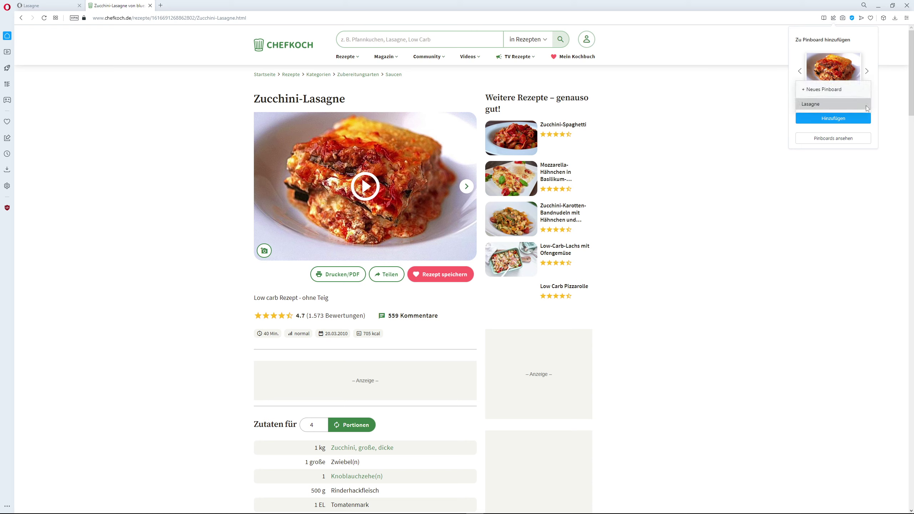
click(866, 106)
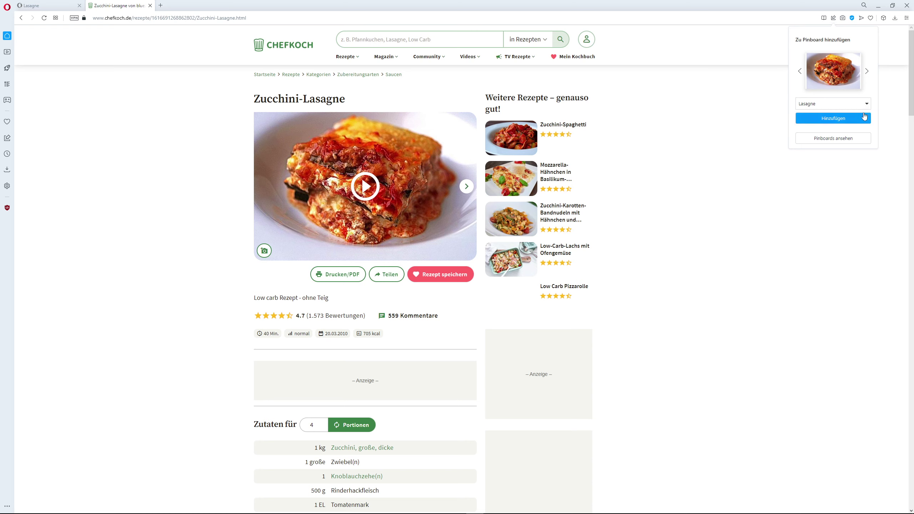
click(850, 123)
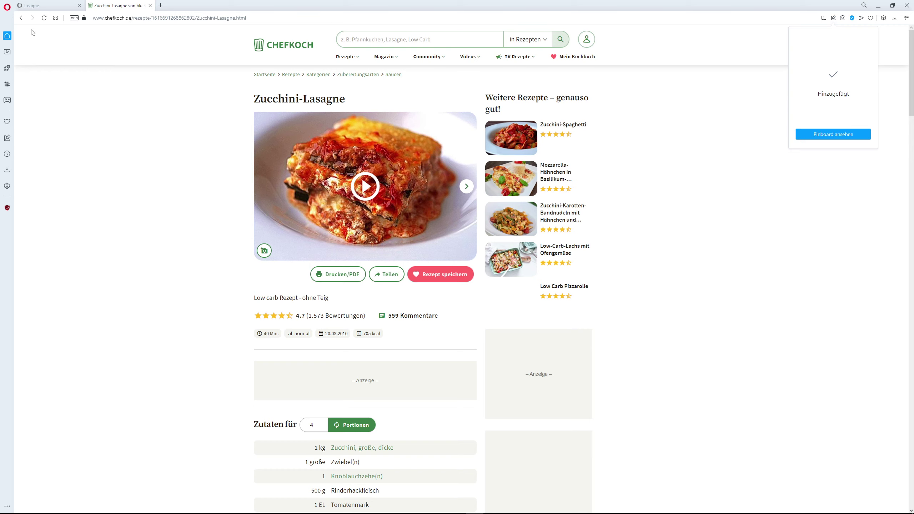
Follow the link on the Lasagne pinboard's Zucchini-Lasagne card, then close the duplicate recipe page and return to the original one
click(29, 7)
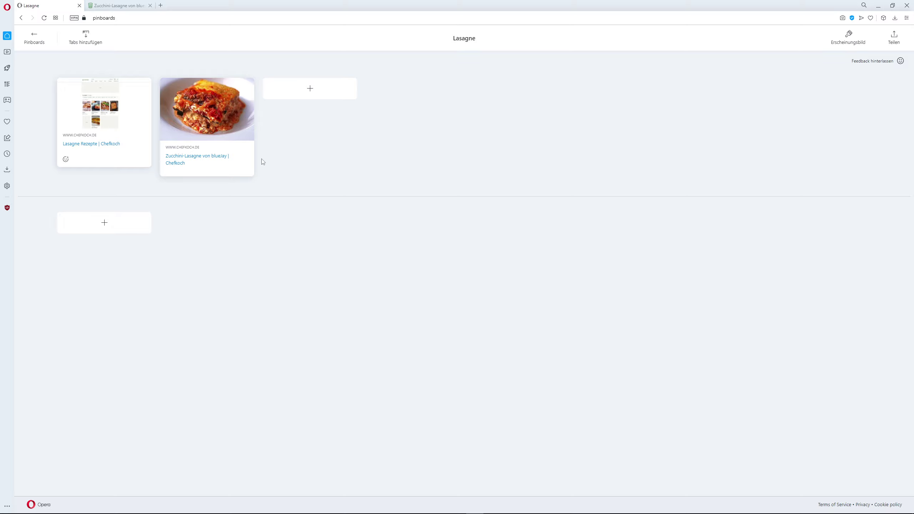
mouse_move(221, 110)
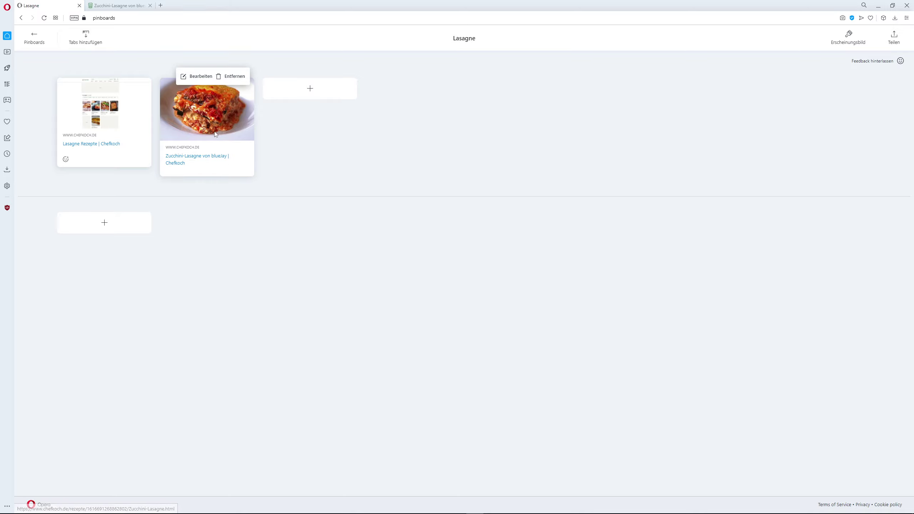
click(216, 157)
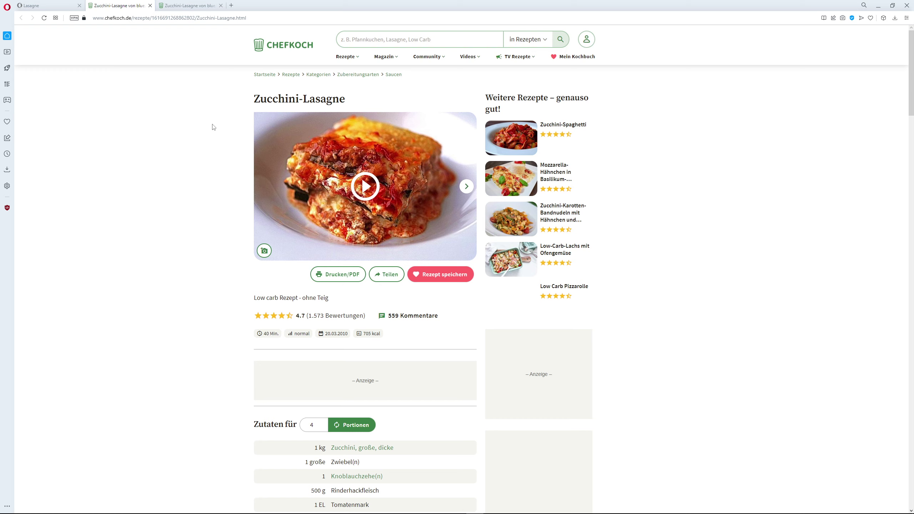
middle_click(125, 7)
key(ctrl+Tab)
click(127, 8)
Open the recipe's main photo on its own page and add that standalone image to the Lasagne pinboard
right_click(435, 234)
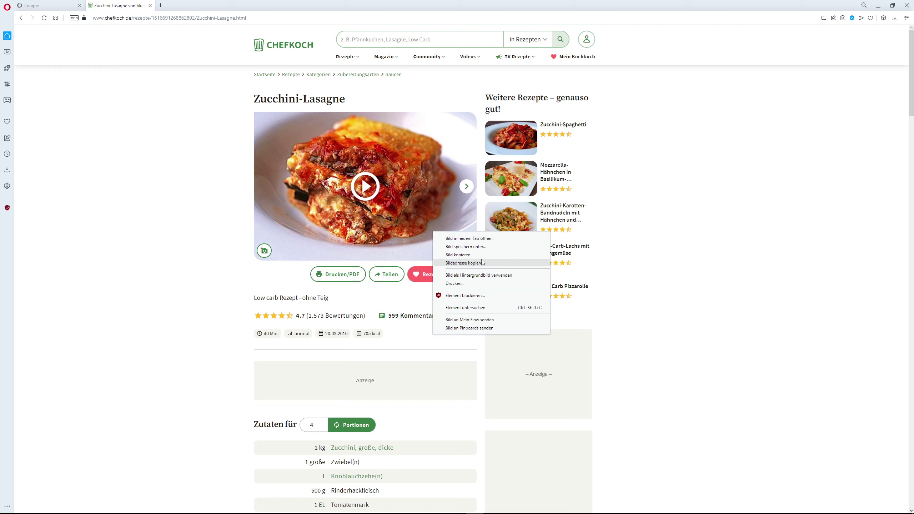
click(480, 240)
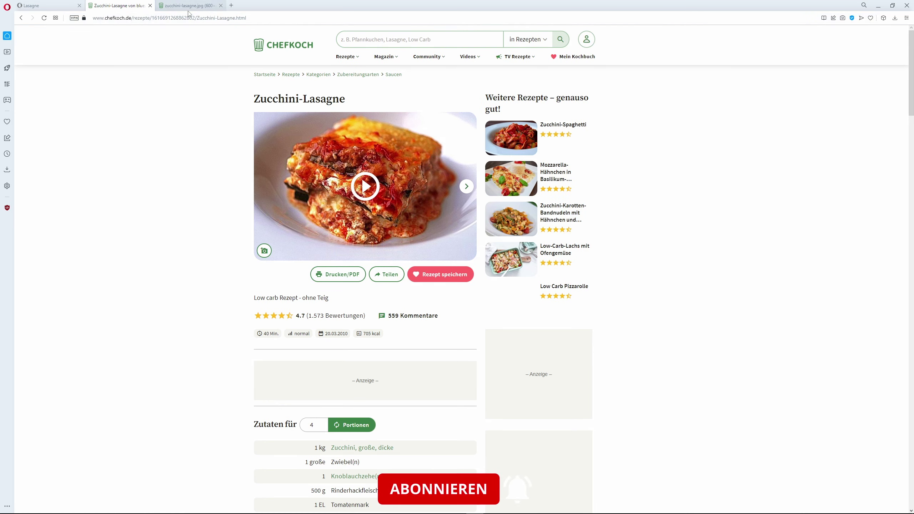
click(188, 12)
right_click(460, 273)
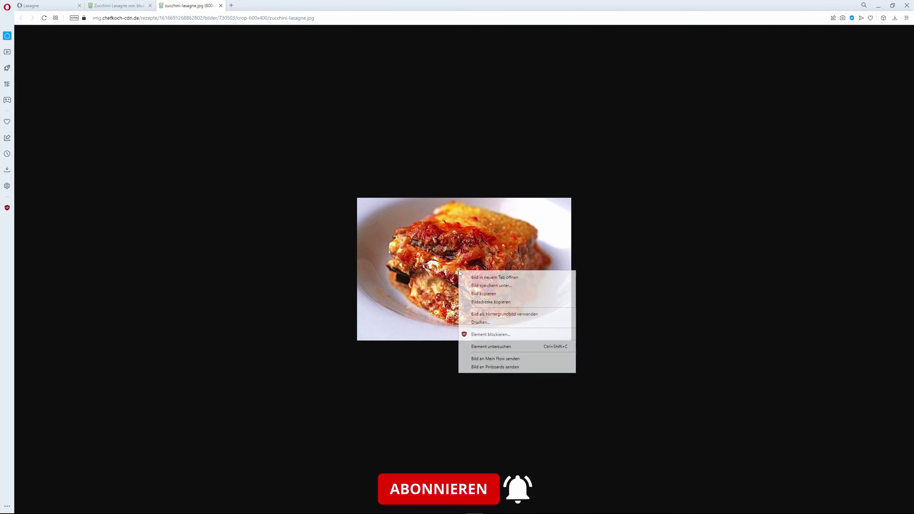
click(530, 367)
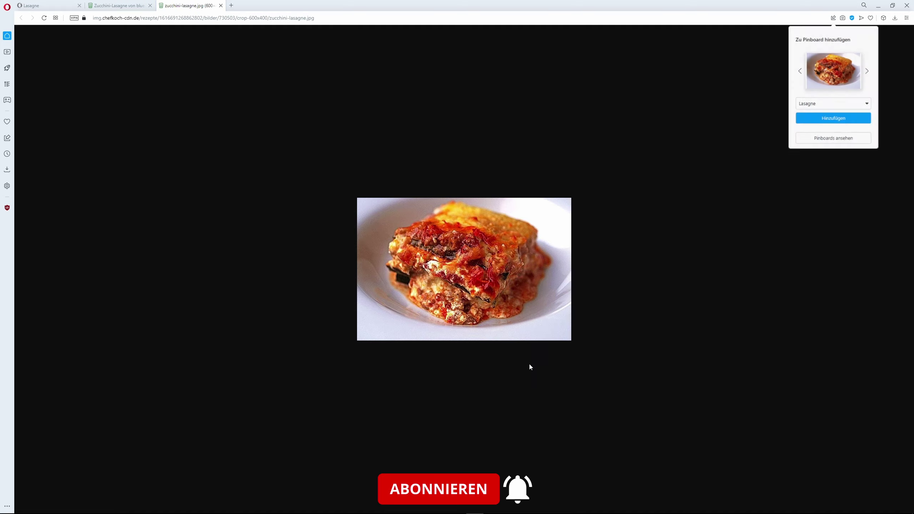
click(823, 121)
click(48, 7)
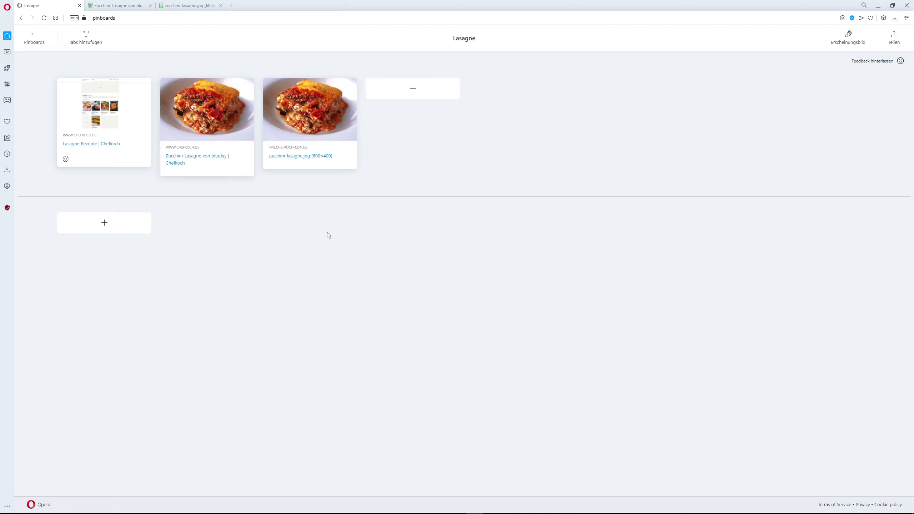
Close the standalone image page and add the recipe's preparation paragraph beginning "Die Zwiebel in Würfel schneiden" to the Lasagne pinboard
middle_click(177, 5)
click(119, 6)
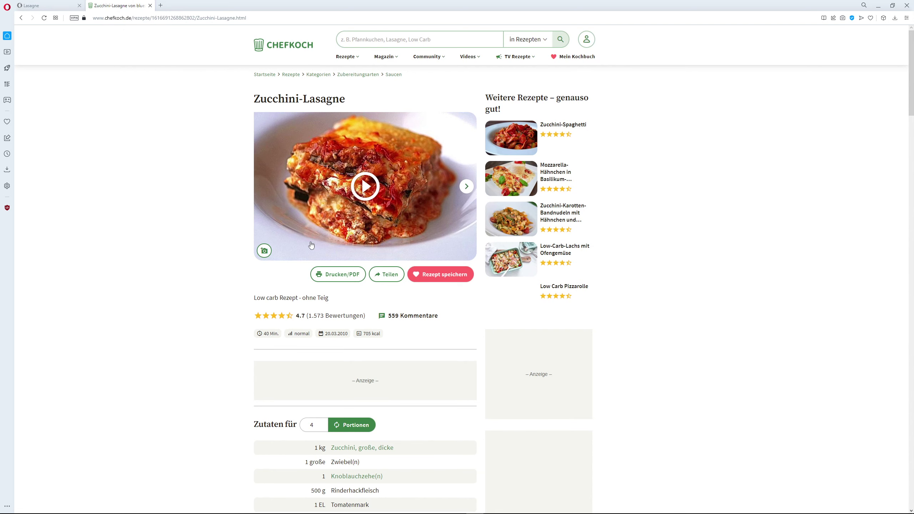
scroll(316, 254, down, 15)
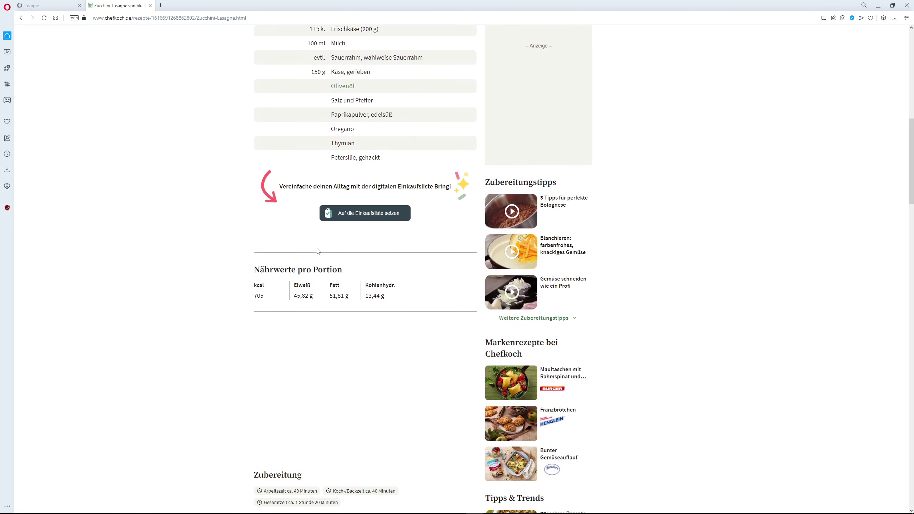
scroll(317, 249, down, 4)
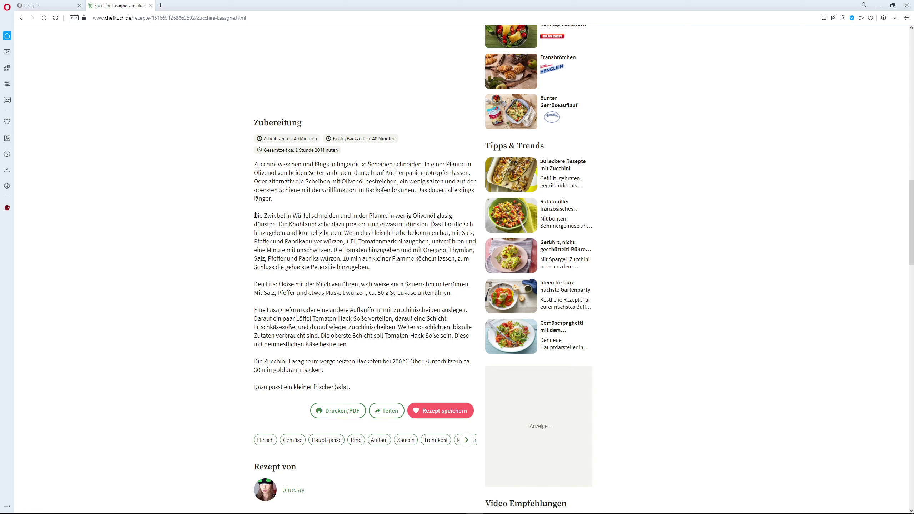
drag(256, 215, 394, 281)
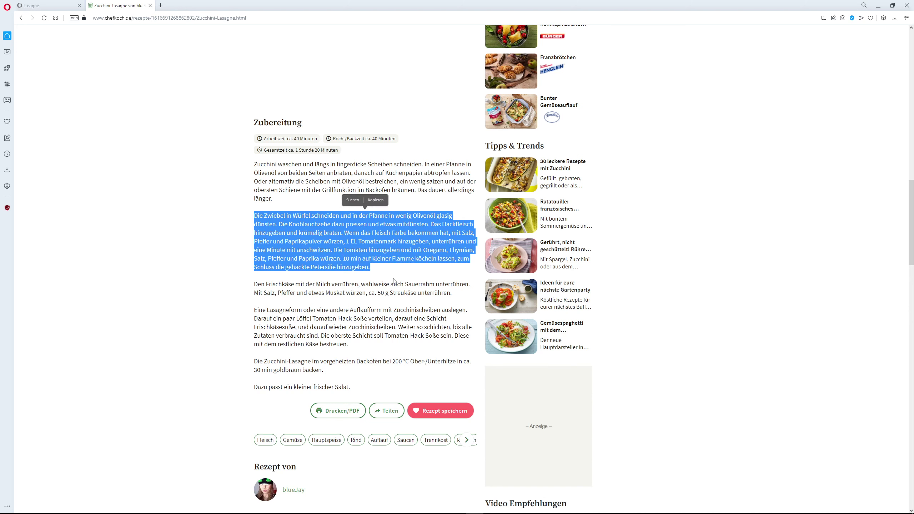
right_click(366, 246)
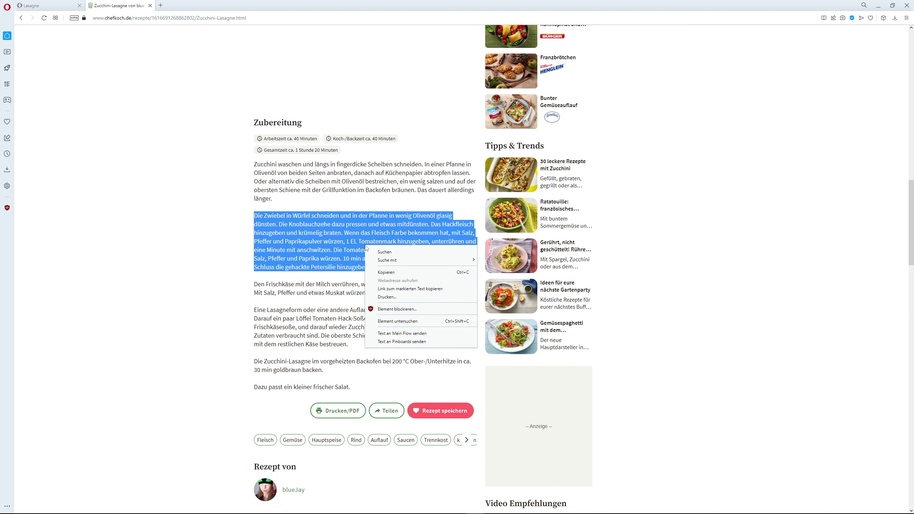
click(421, 342)
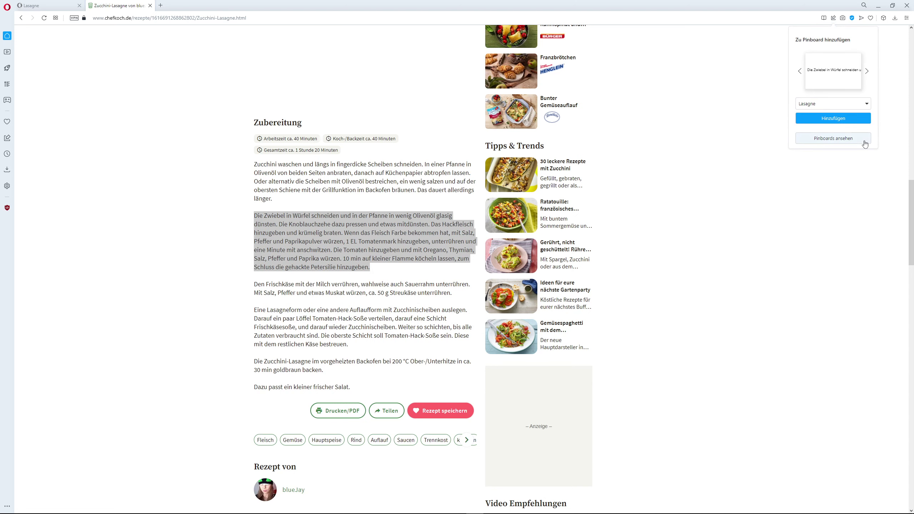
click(842, 120)
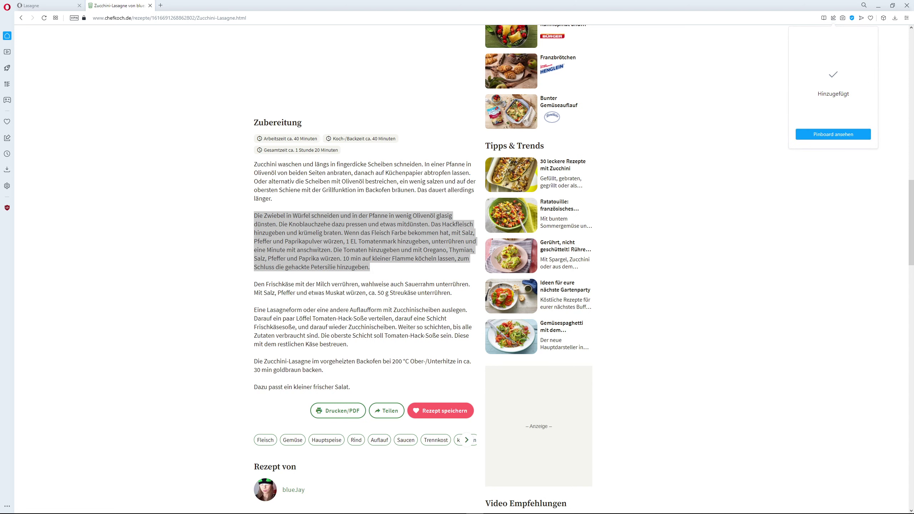
Return to the Lasagne pinboard, close the recipe page, and give the Lasagne Rezepte card the heading "Linksammluing"
click(46, 8)
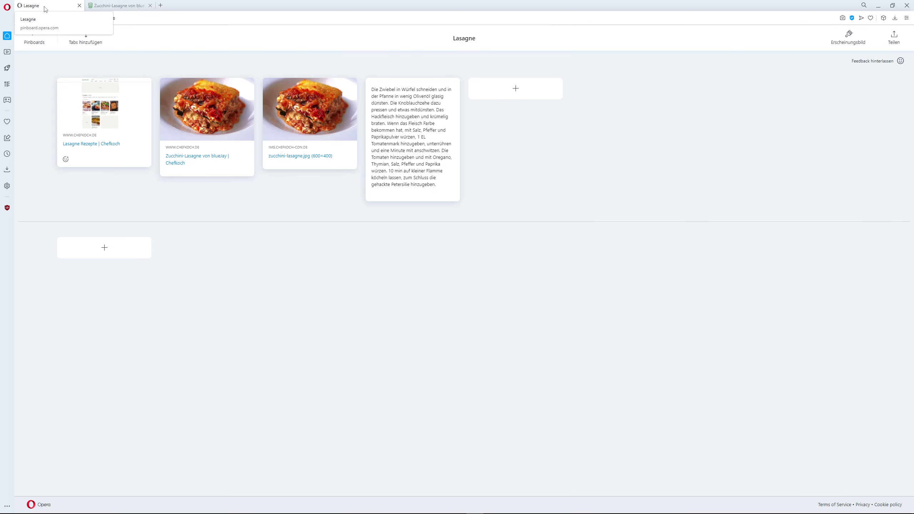
click(150, 6)
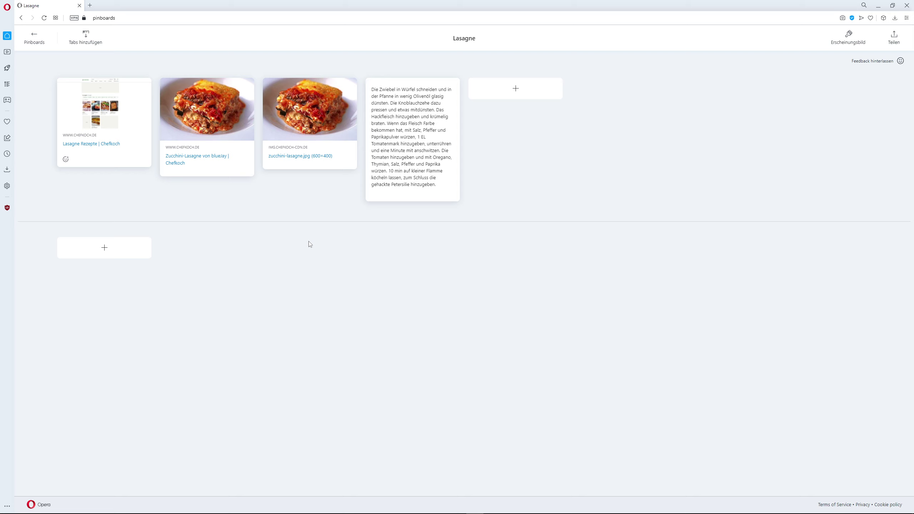
mouse_move(96, 79)
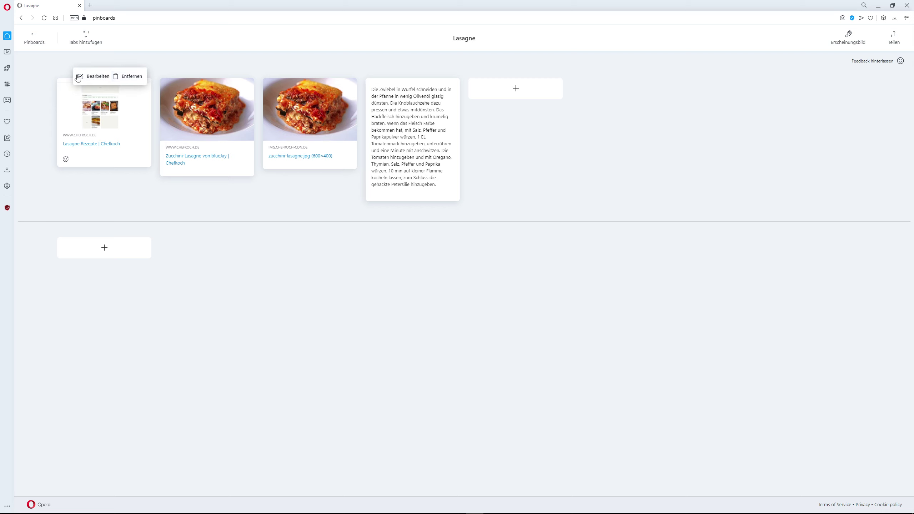
click(97, 80)
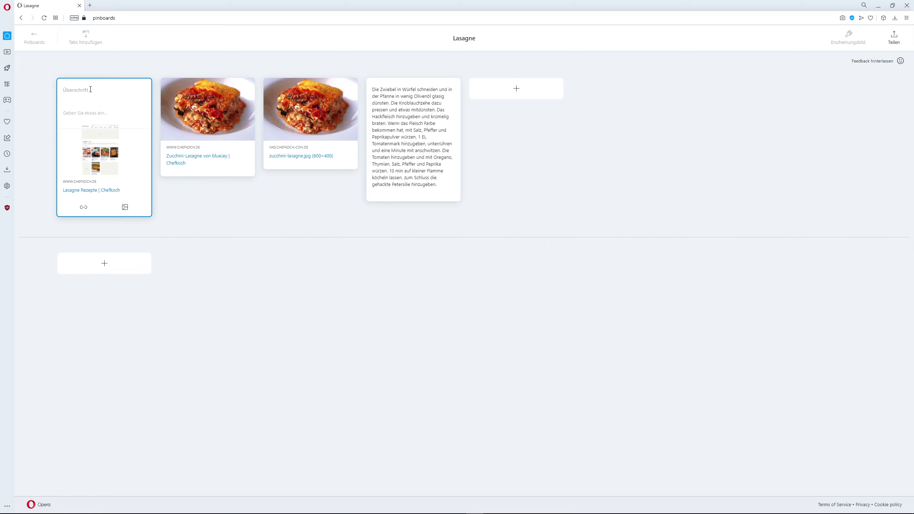
text(Link)
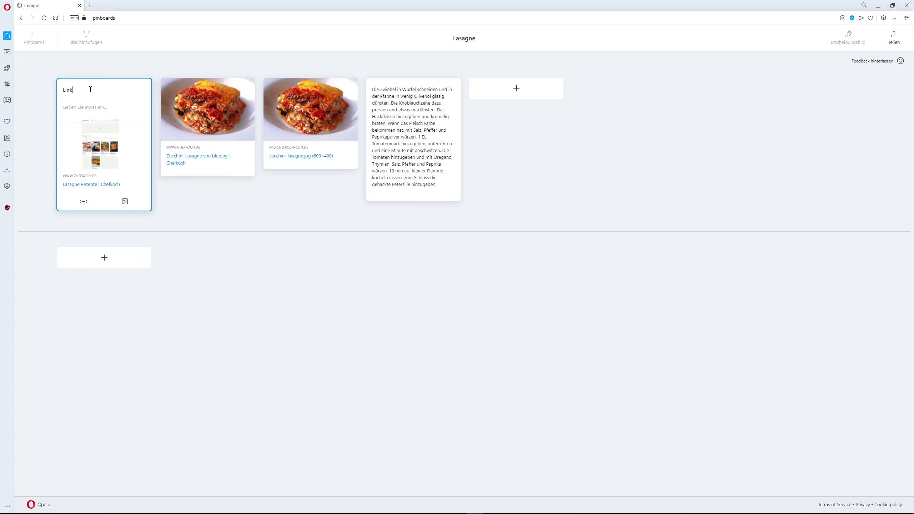
text(sammlung)
click(90, 89)
text(ing)
Enter "Supertolle Rezepte" as the text under the Lasagne Rezepte card's heading and finish editing the card
click(111, 110)
text(Sup)
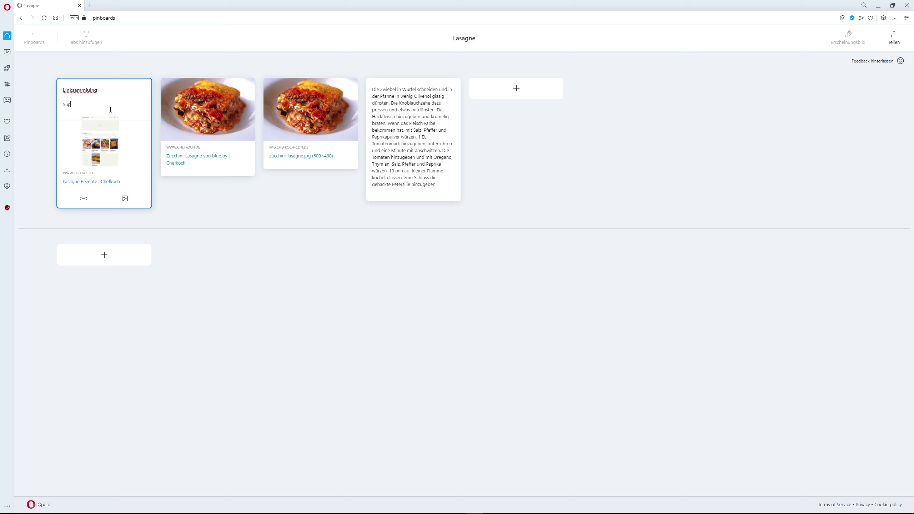
text(ertolle Rezepte)
click(194, 230)
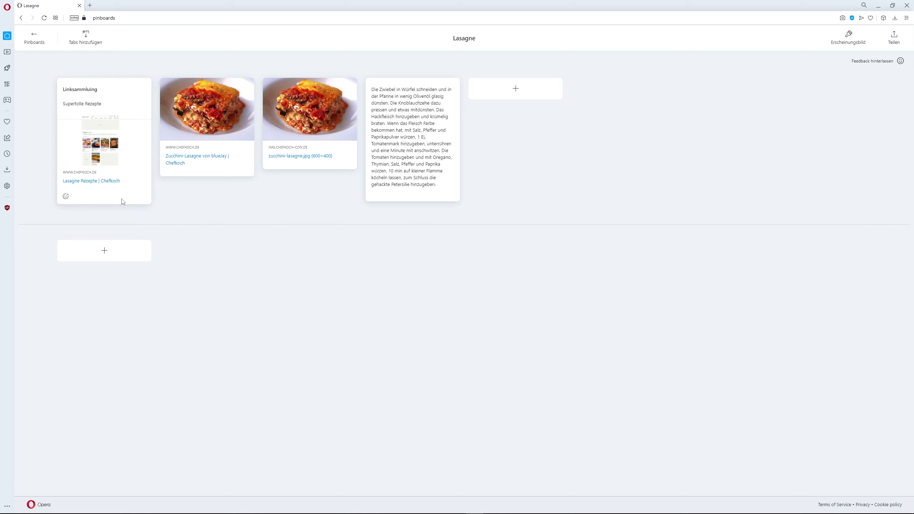
View the downloaded images offered as replacements for the Lasagne Rezepte card's picture and dismiss the selection
click(132, 157)
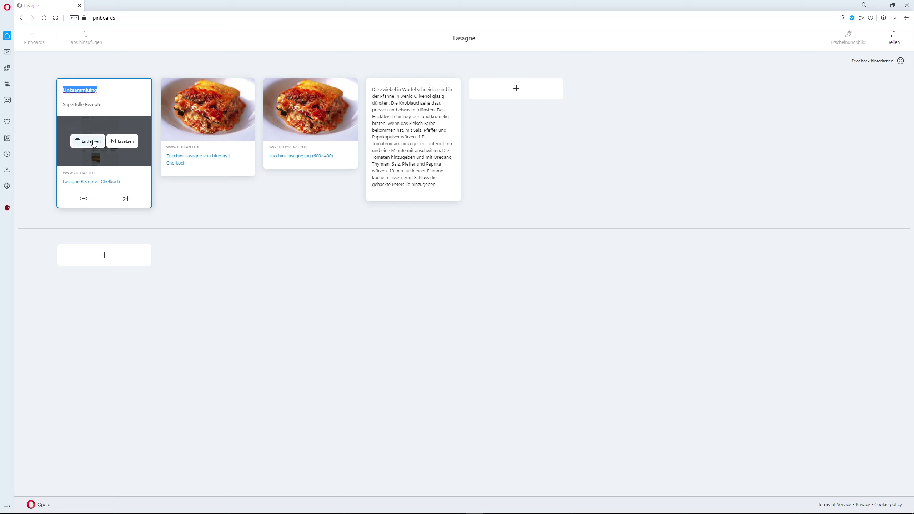
click(120, 142)
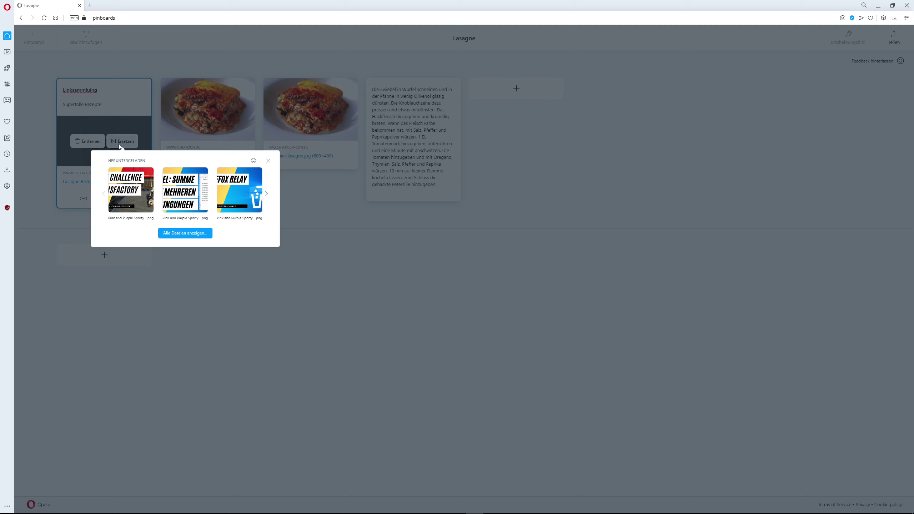
click(73, 218)
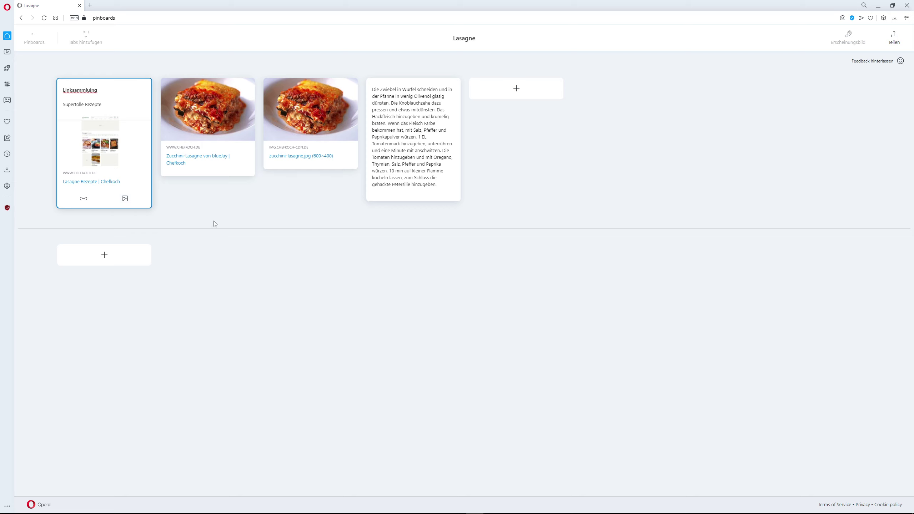
Remove the recipe link from the Zucchini-Lasagne card, keeping only its photo
mouse_move(208, 158)
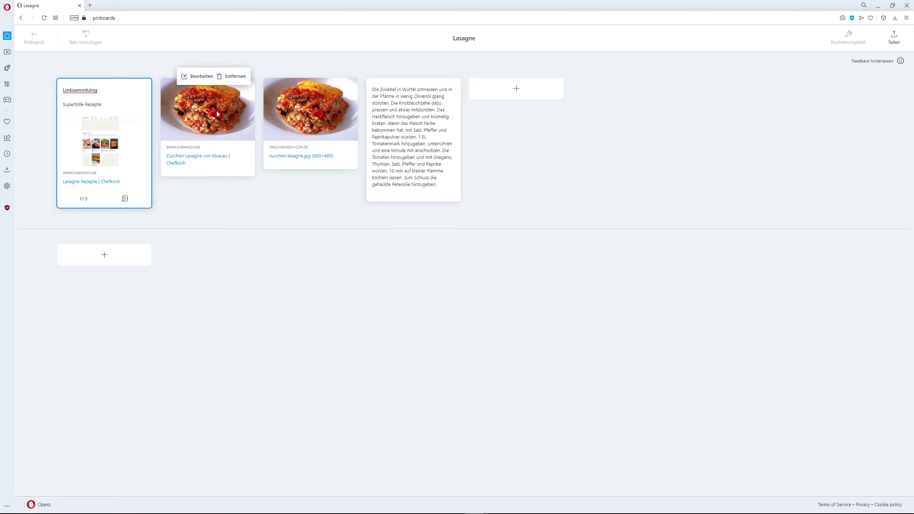
click(196, 78)
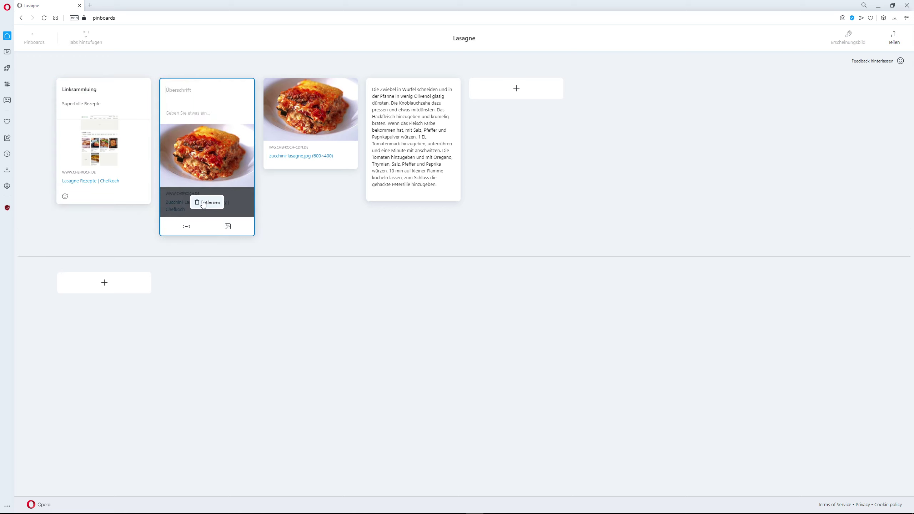
click(212, 206)
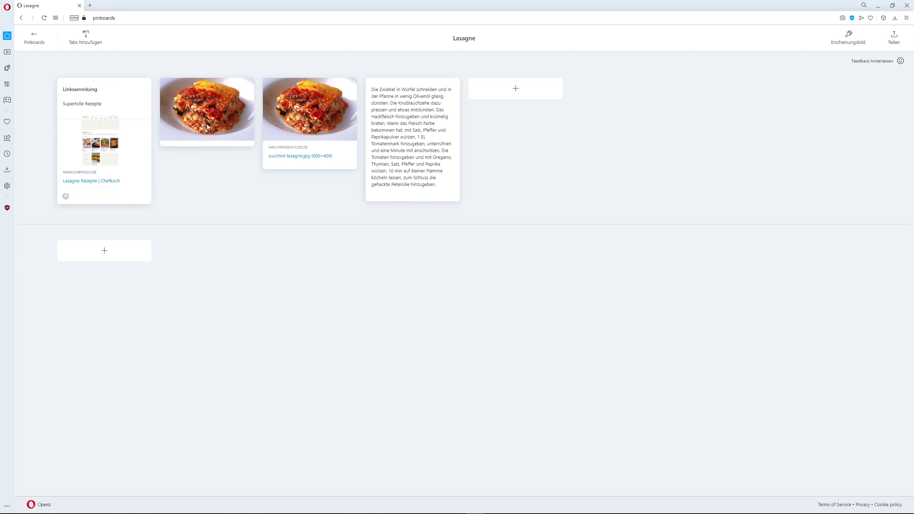
mouse_move(211, 137)
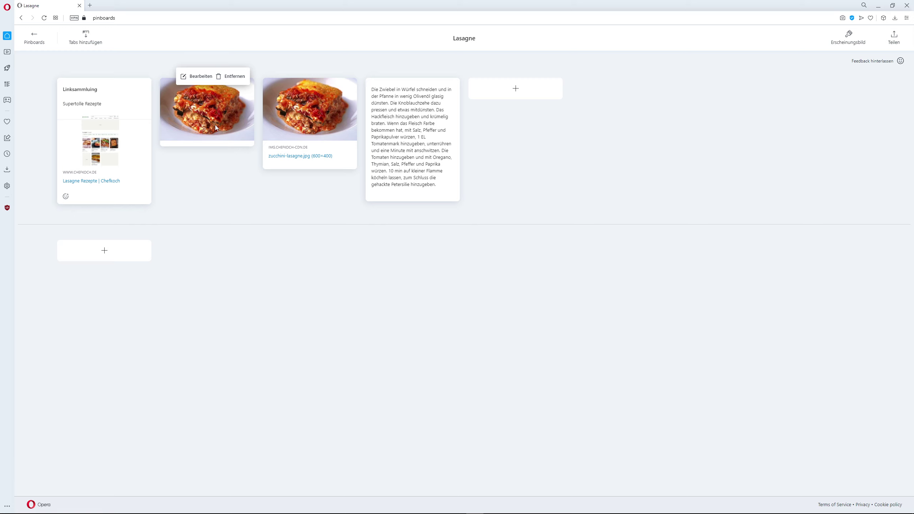
Open the emoji reaction choices for the Lasagne Rezepte card
click(66, 199)
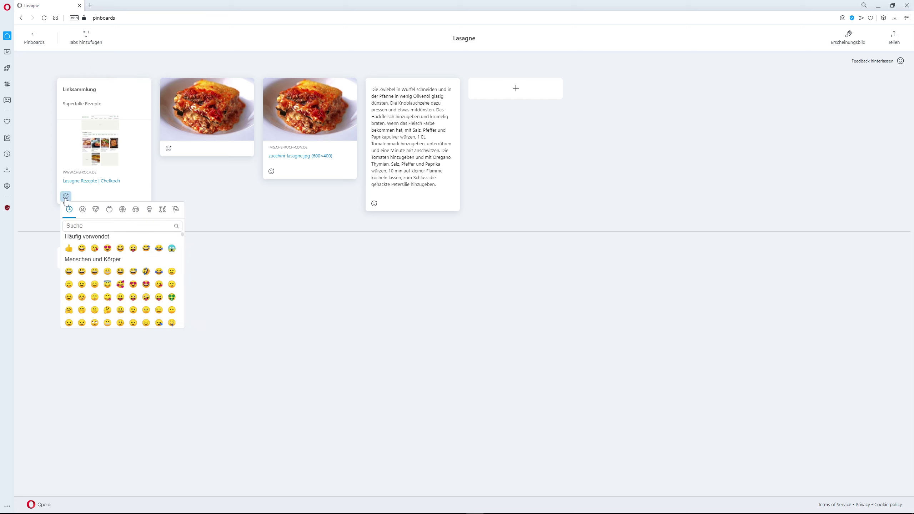